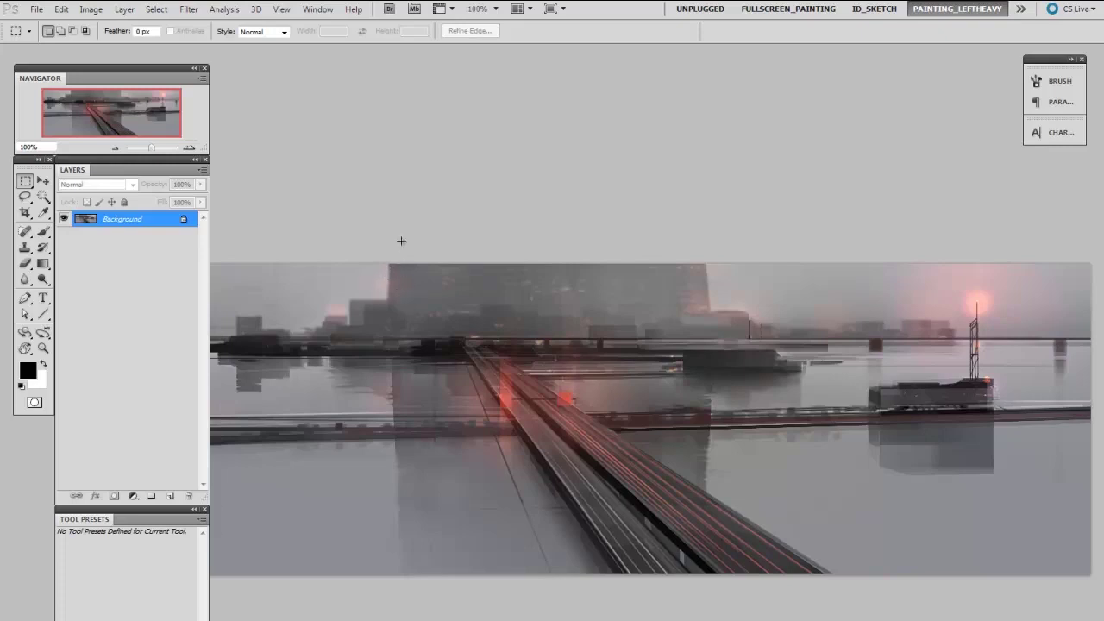
Show the Histogram panel beside the painting and open the Levels dialog with Ctrl+L
left_click(318, 9)
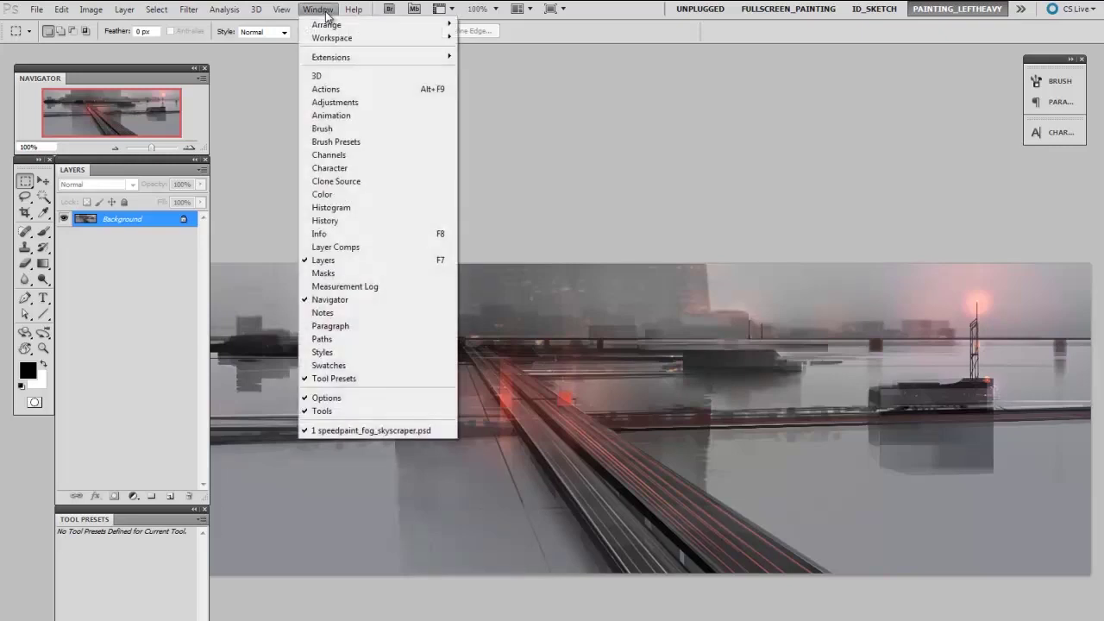
left_click(373, 209)
left_click_drag(347, 83, 350, 83)
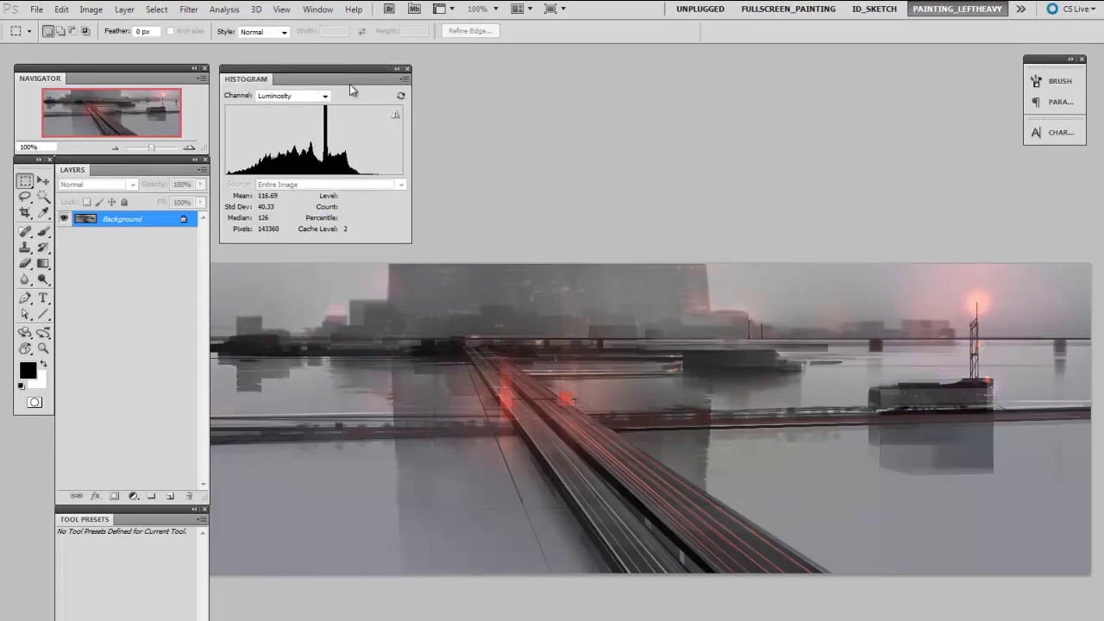
key("ctrl+l")
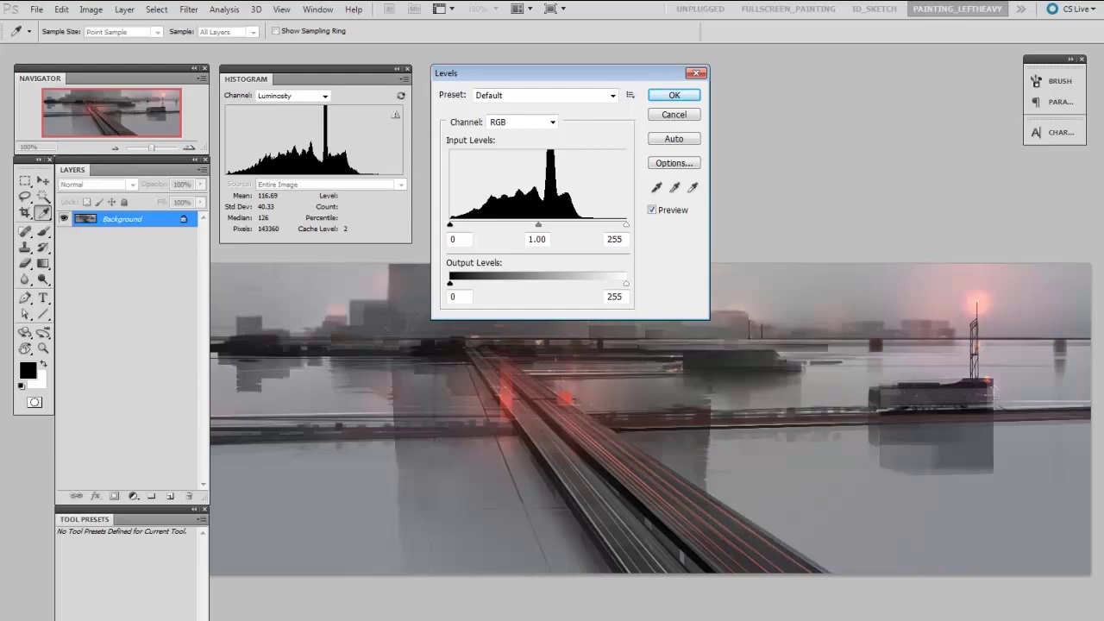
Apply Levels to the painting with input black at 32 and input white at 196
left_click_drag(584, 75, 670, 67)
left_click_drag(536, 218, 535, 217)
left_click(715, 216)
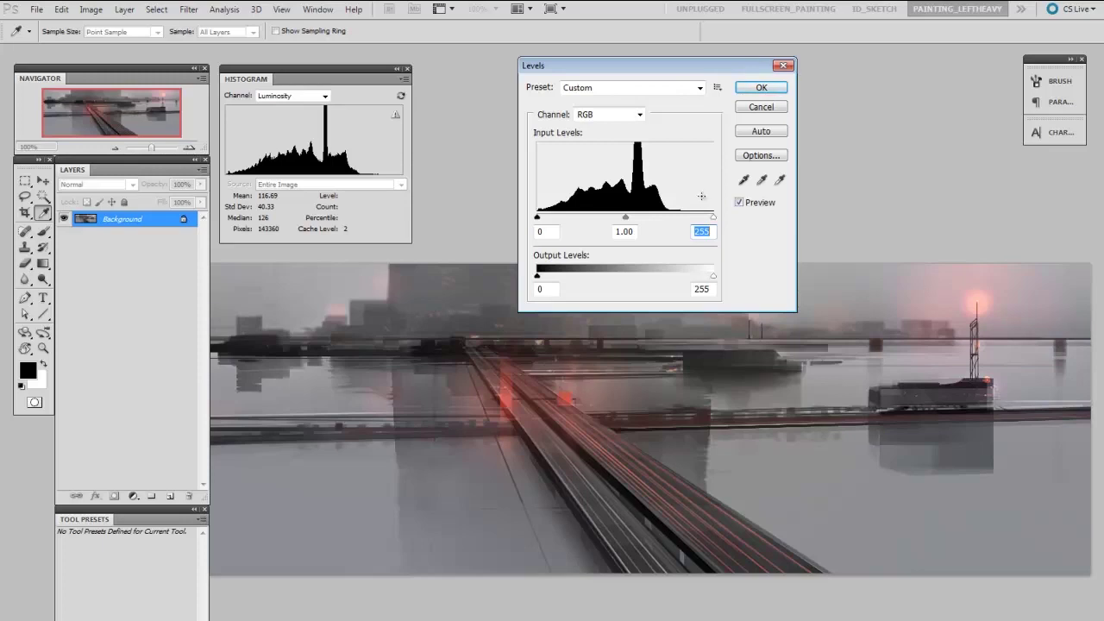
left_click_drag(713, 219, 674, 213)
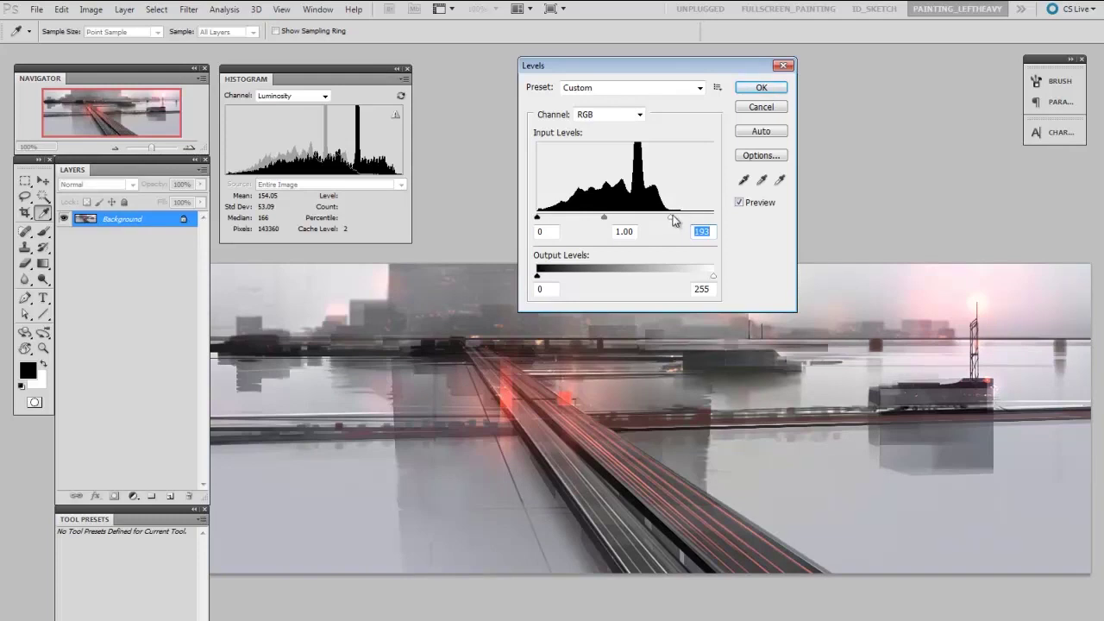
left_click_drag(672, 217, 674, 218)
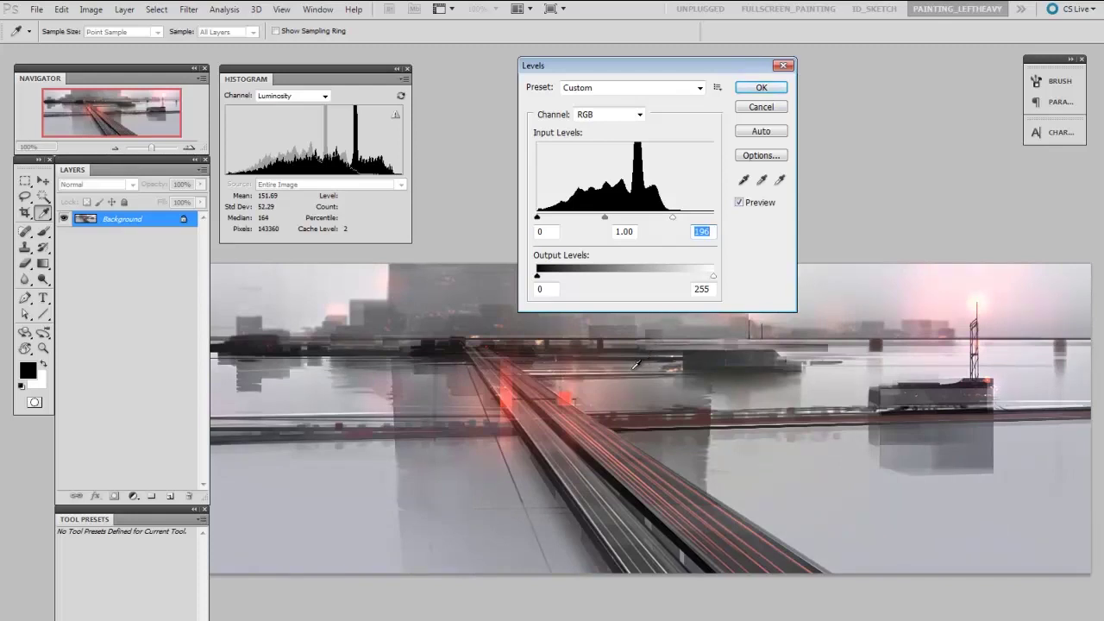
left_click_drag(539, 219, 559, 223)
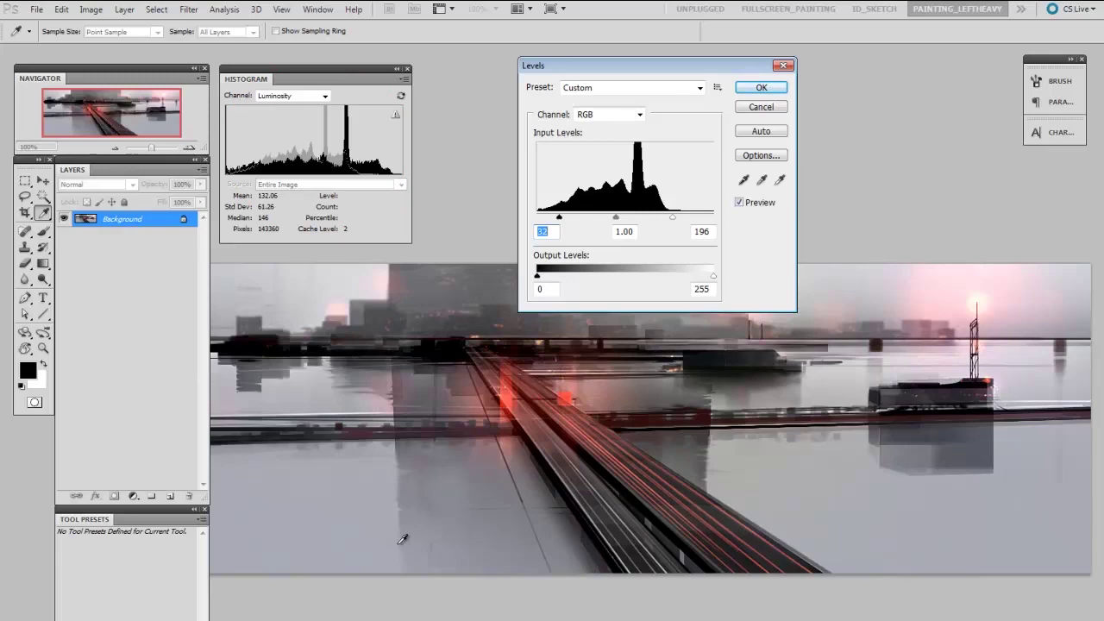
left_click(763, 88)
key("m")
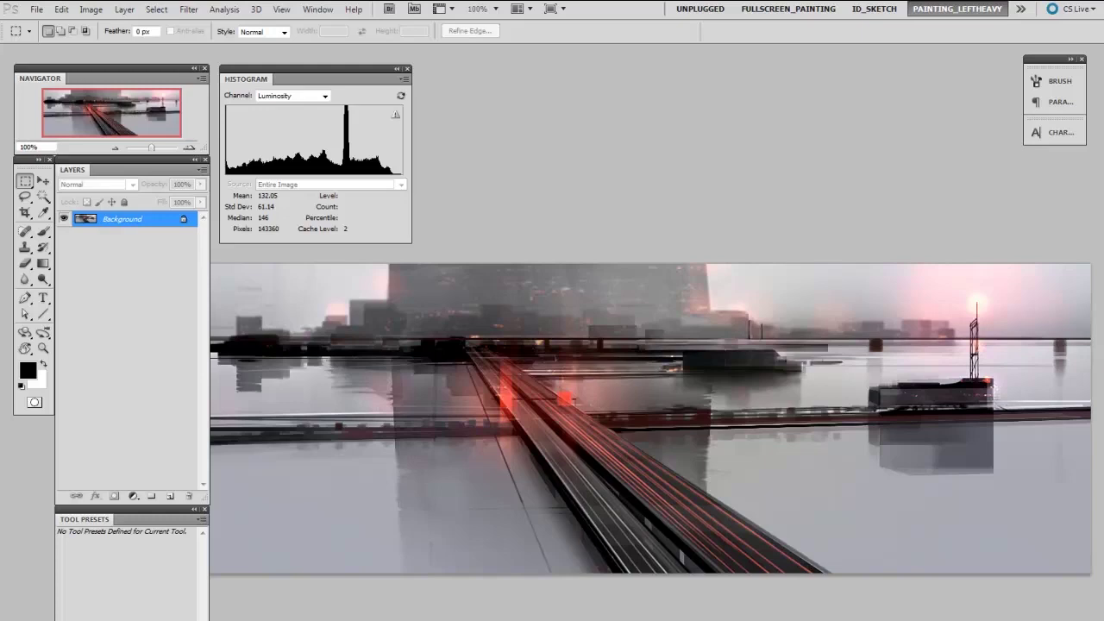
Undo the Levels adjustment to restore the painting's softer original tones
key("ctrl+z")
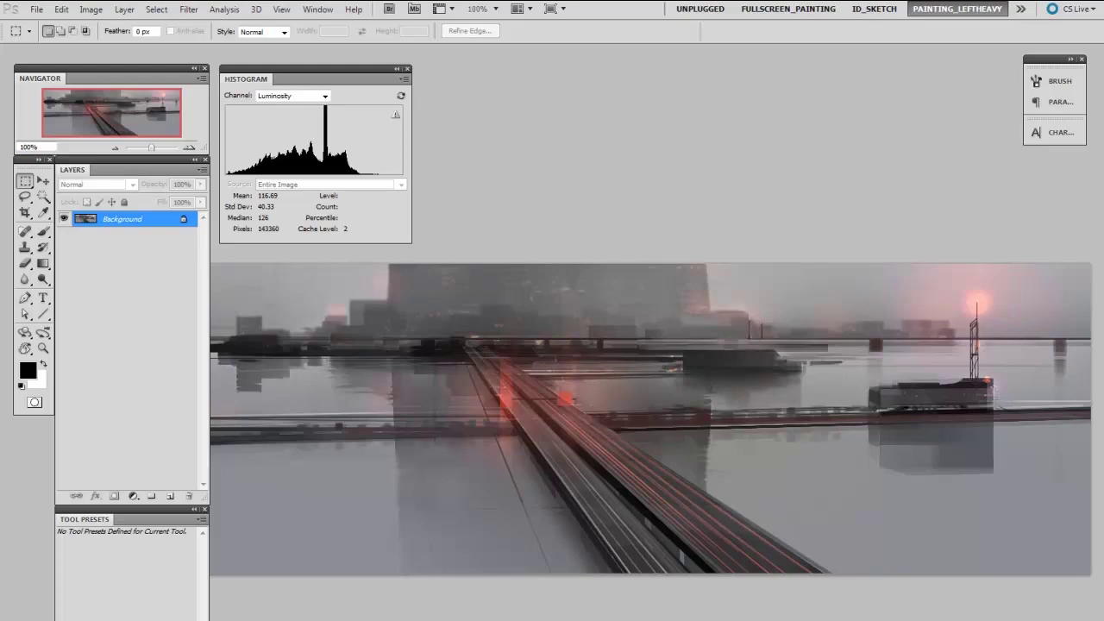
Make a rough freehand selection on the painting with the Lasso tool
left_click(25, 197)
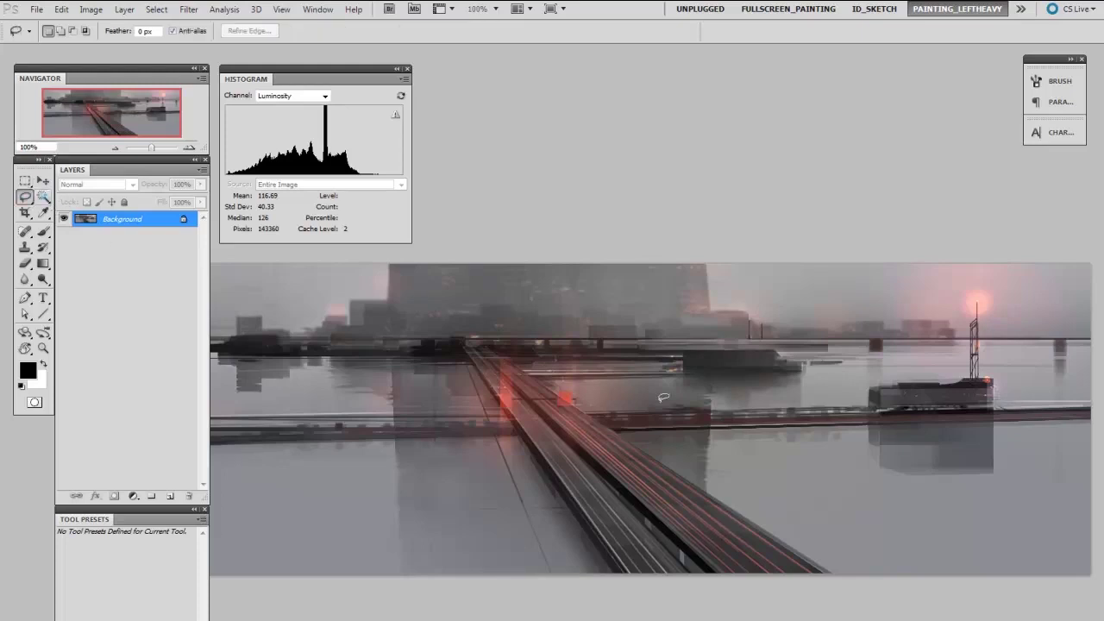
mouse_move(618, 298)
left_mouse_down()
mouse_move(694, 321)
mouse_move(643, 407)
mouse_move(618, 298)
left_mouse_up()
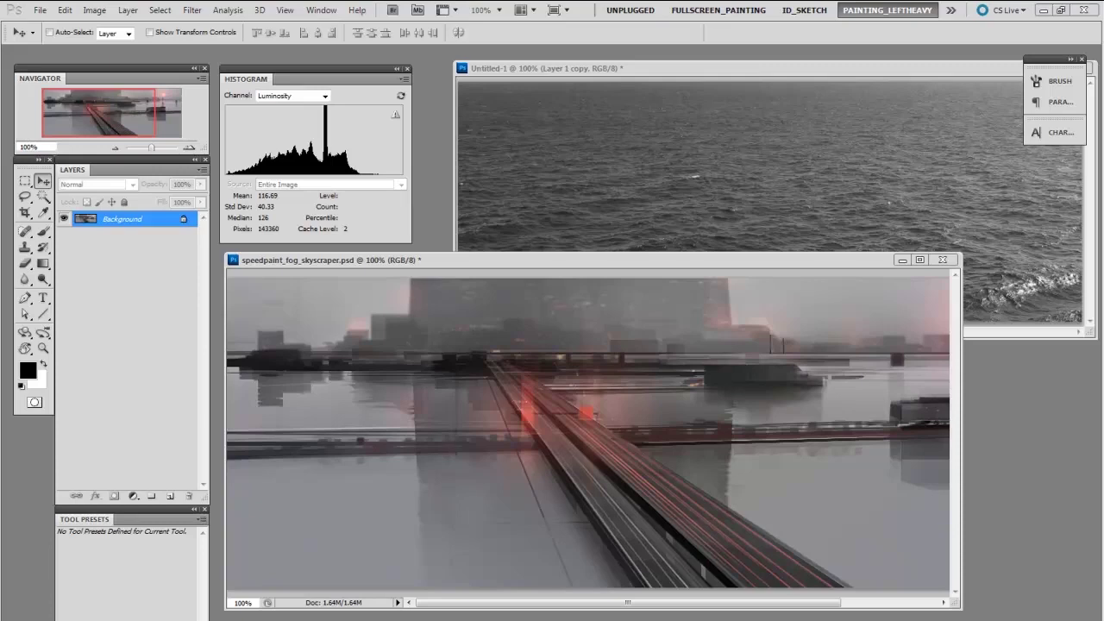
Copy the ocean-wave photo layer into the bridge painting
left_click(740, 67)
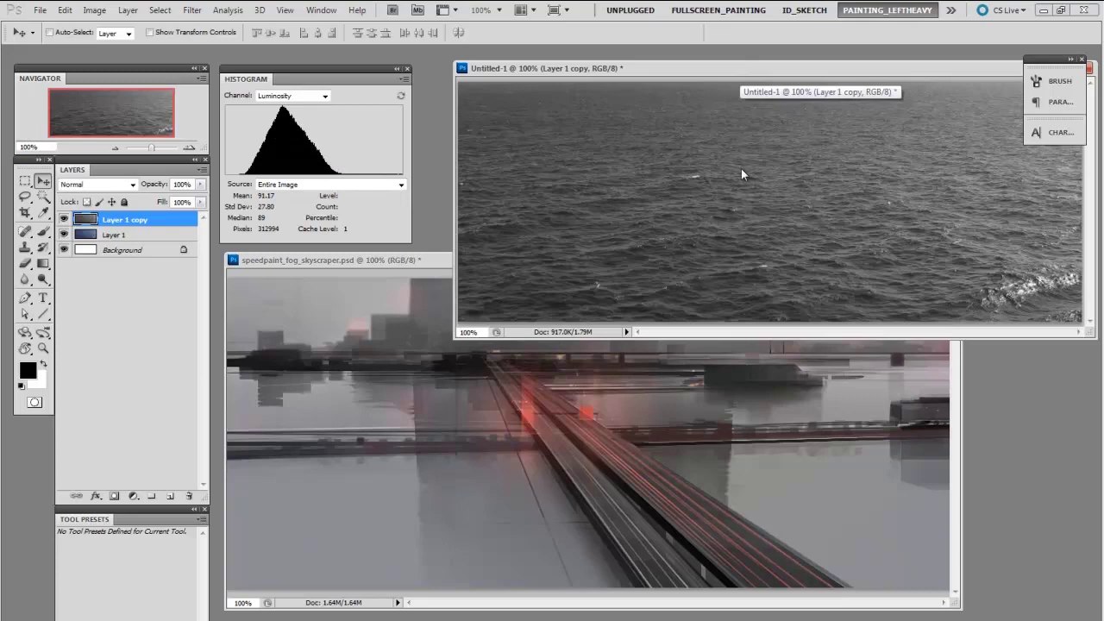
left_click_drag(741, 67, 729, 62)
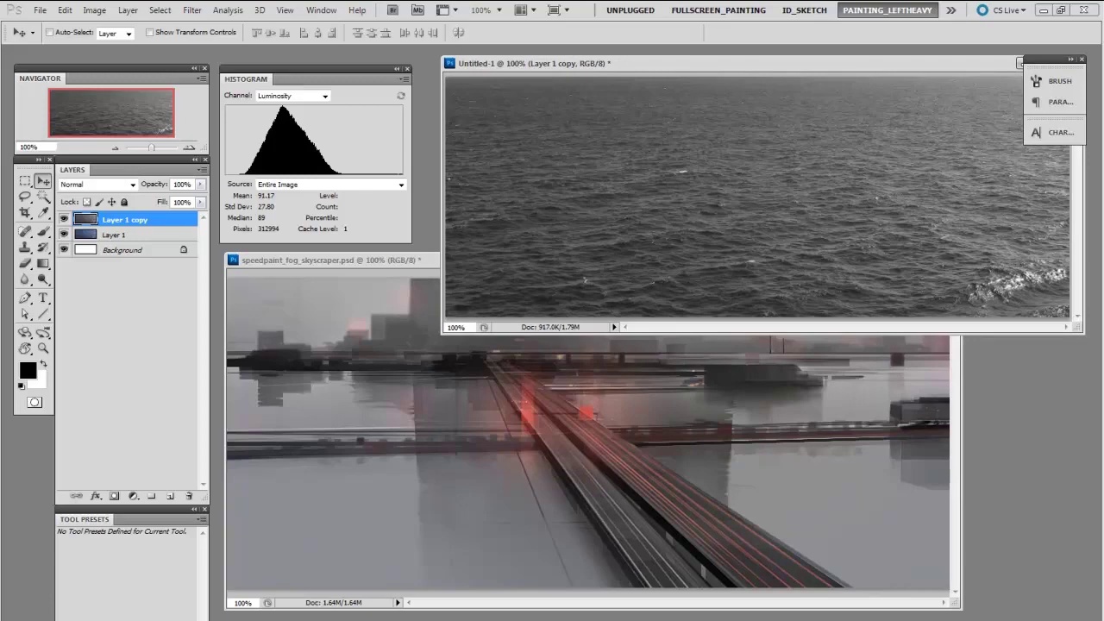
left_click_drag(125, 219, 712, 501)
Blend the wave layer in Overlay mode, compare its visibility, and leave it hidden
left_click(106, 185)
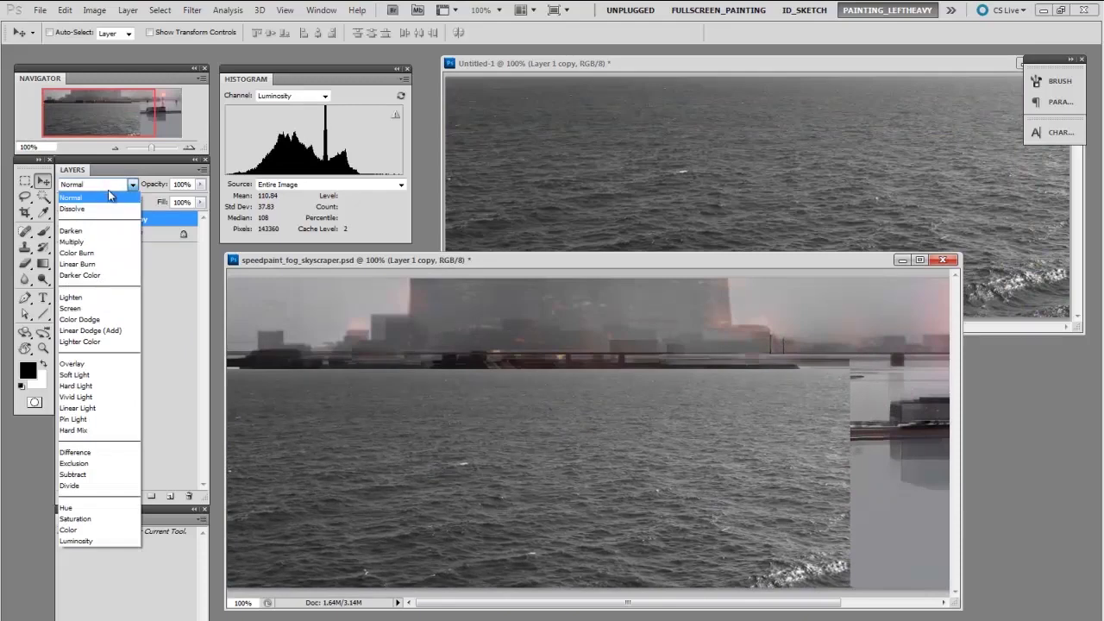
left_click(116, 365)
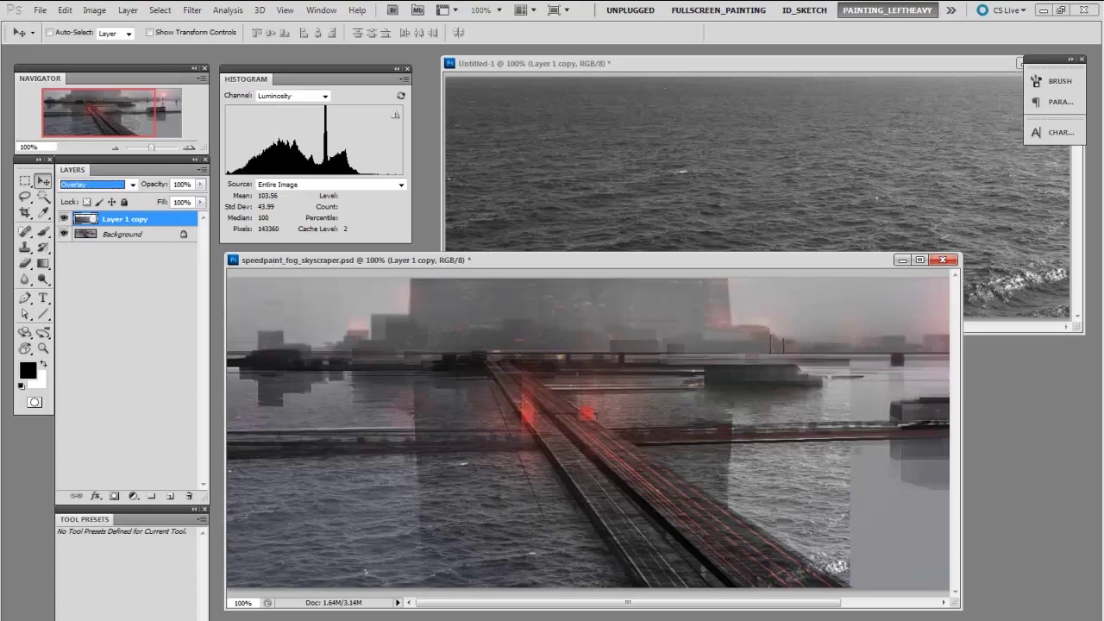
left_click(64, 220)
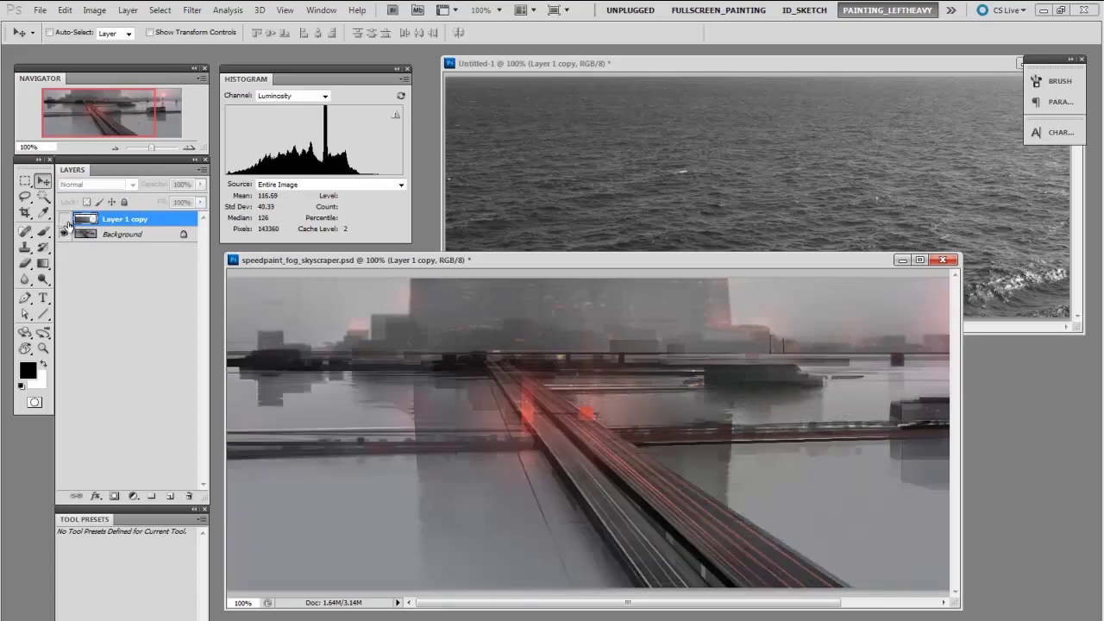
left_click(64, 221)
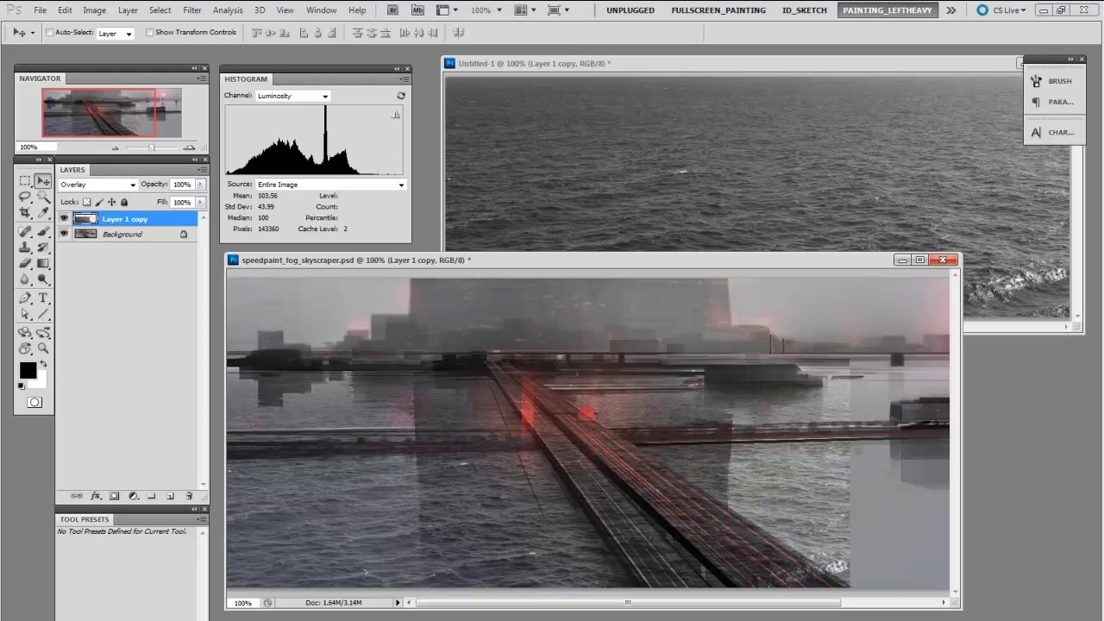
left_click(64, 219)
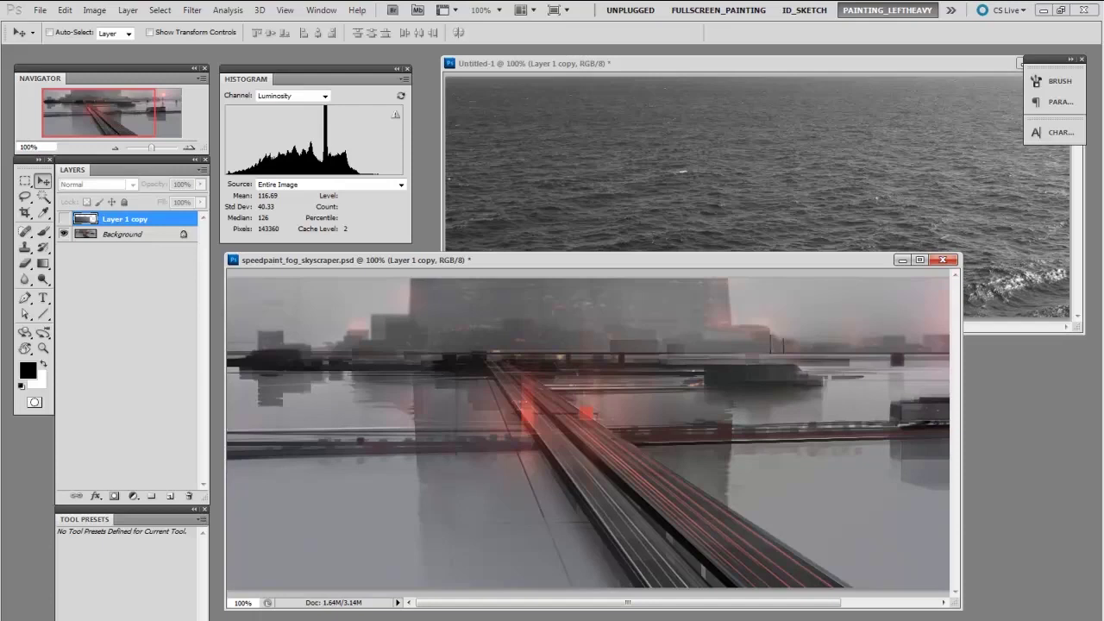
On the Untitled-1 sea image, set Levels input values to 0, 1.33 and 235
key("ctrl+Tab")
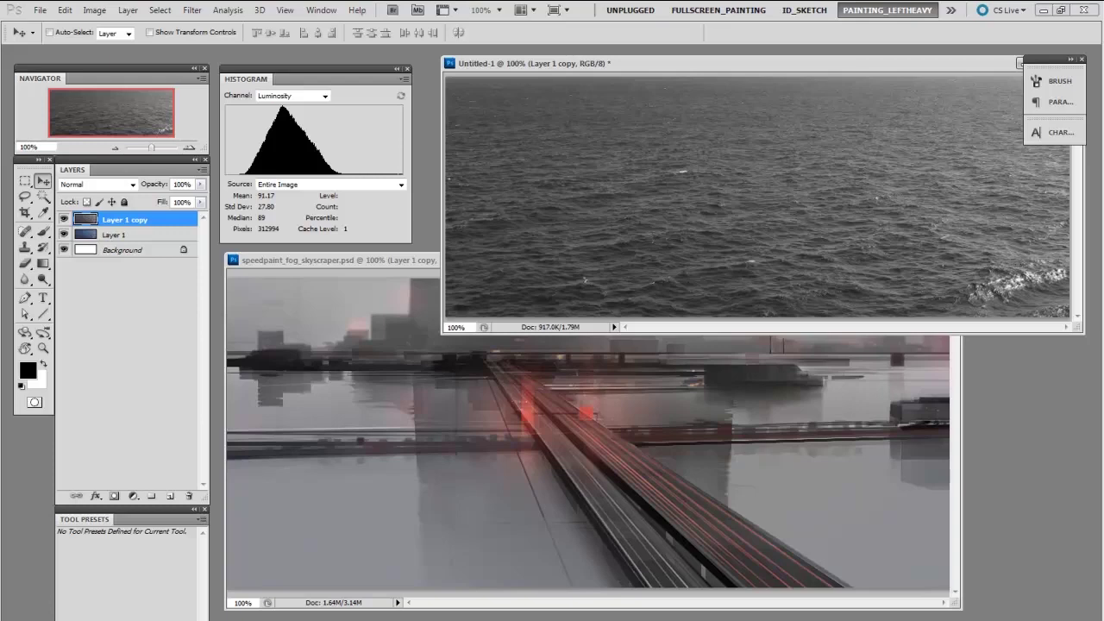
key("ctrl+l")
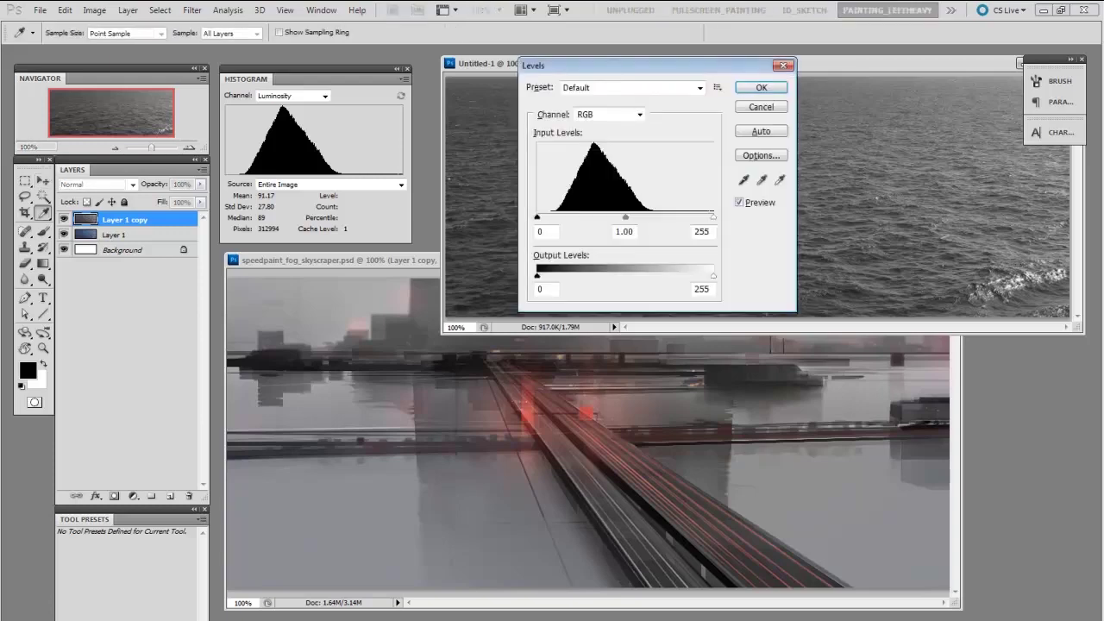
left_click_drag(701, 69, 511, 199)
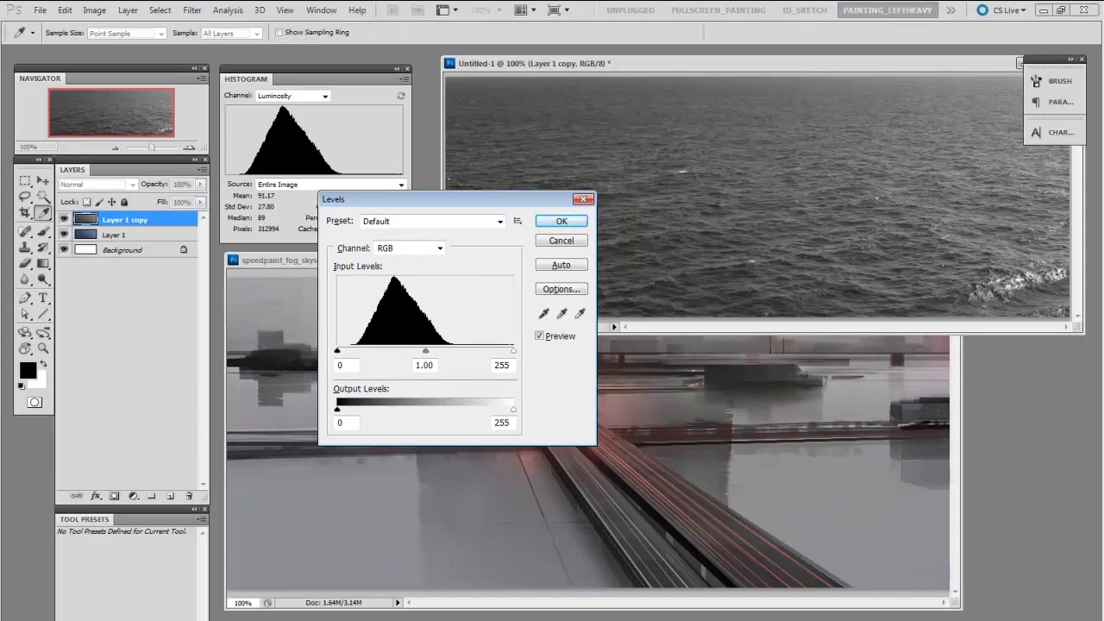
left_click_drag(425, 351, 402, 354)
left_click_drag(514, 350, 499, 353)
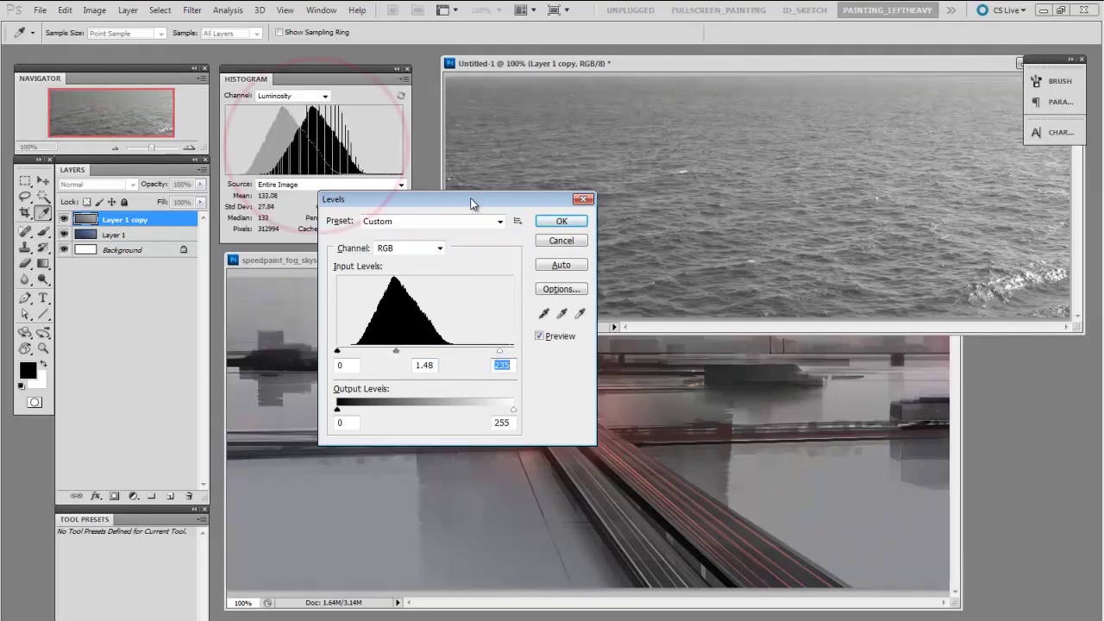
left_click_drag(472, 203, 604, 70)
left_click_drag(528, 220, 534, 222)
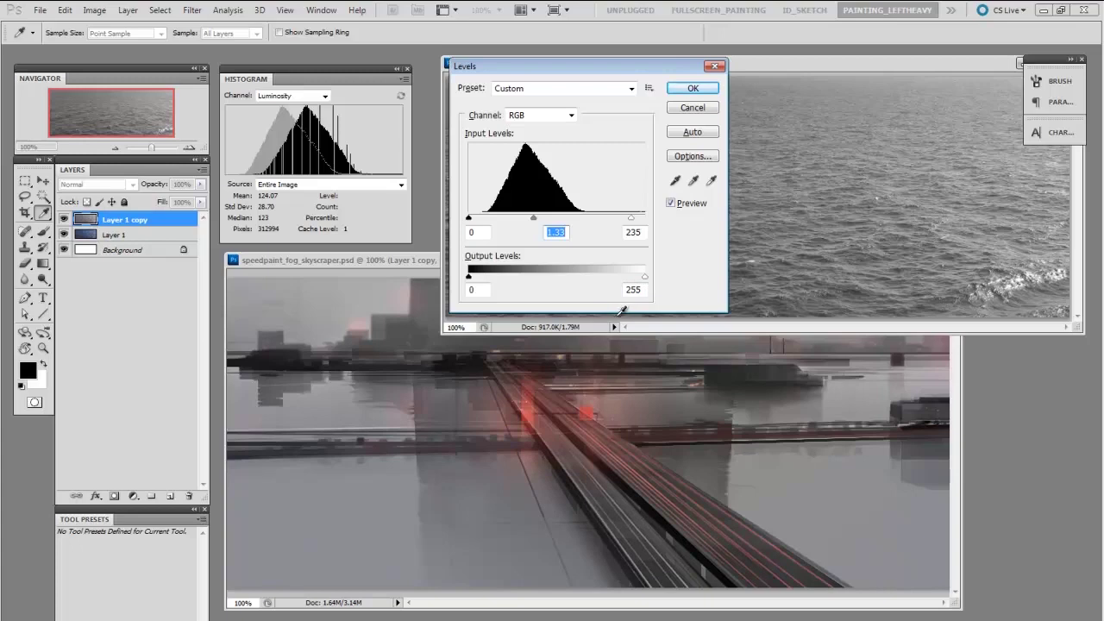
Set the Levels output range to 66 and 186, then apply the adjustment
left_click_drag(470, 278, 507, 278)
left_click_drag(644, 280, 600, 277)
left_click_drag(506, 277, 514, 277)
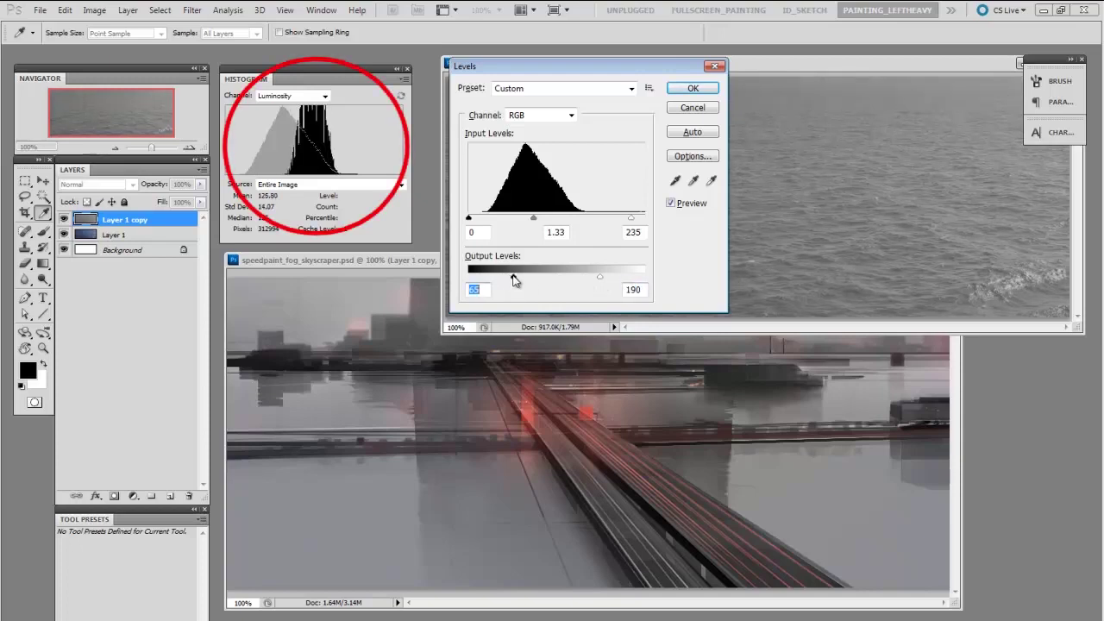
left_click_drag(602, 279, 598, 277)
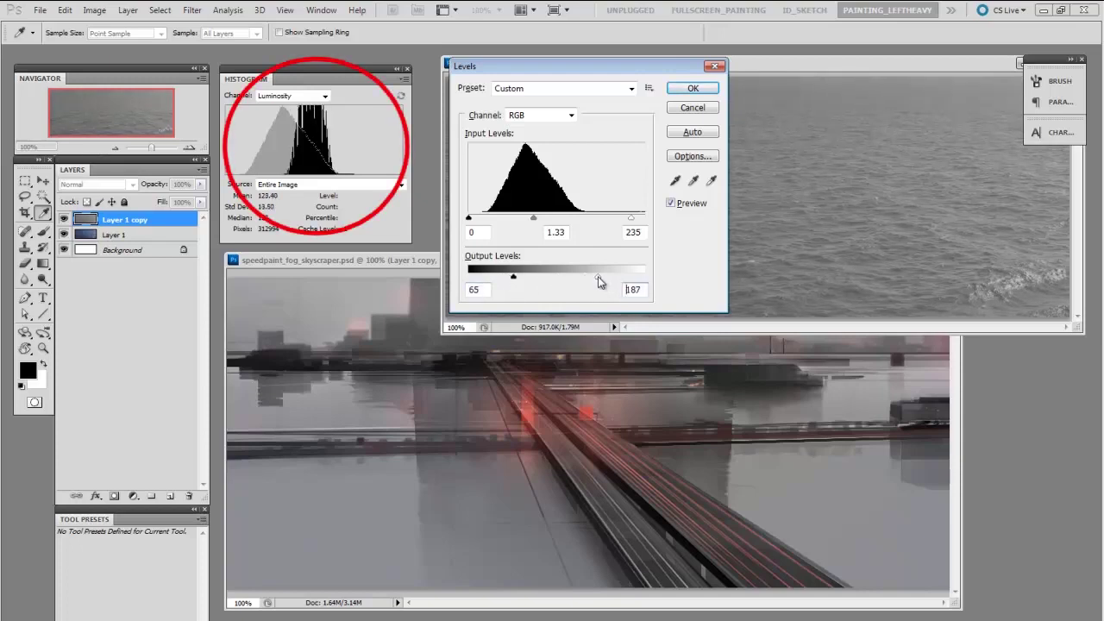
left_click_drag(513, 278, 514, 279)
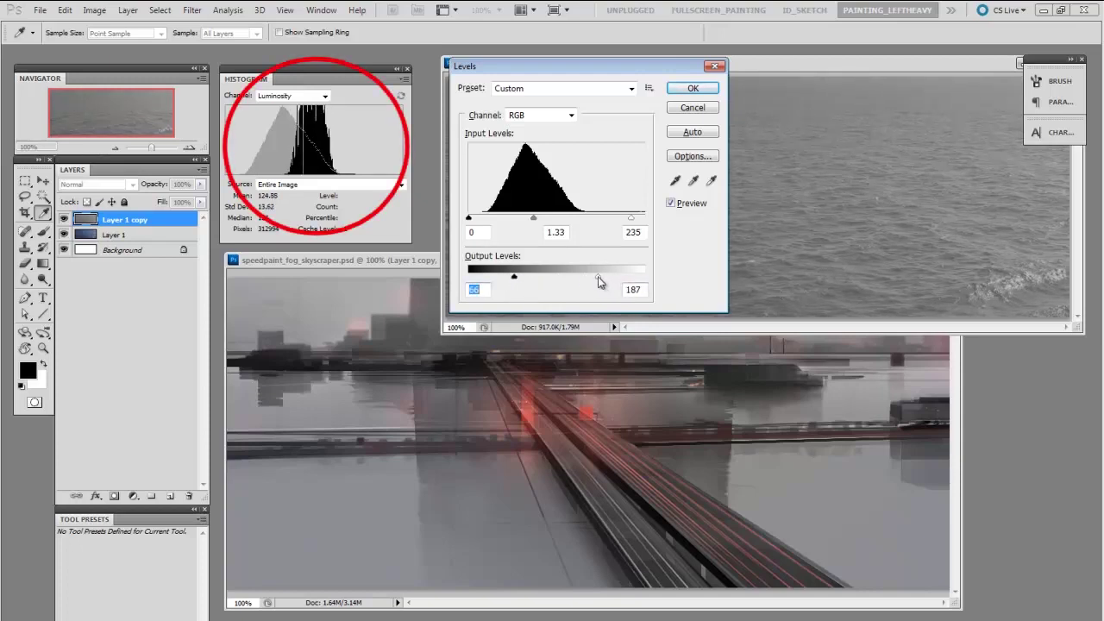
left_click_drag(602, 282, 598, 282)
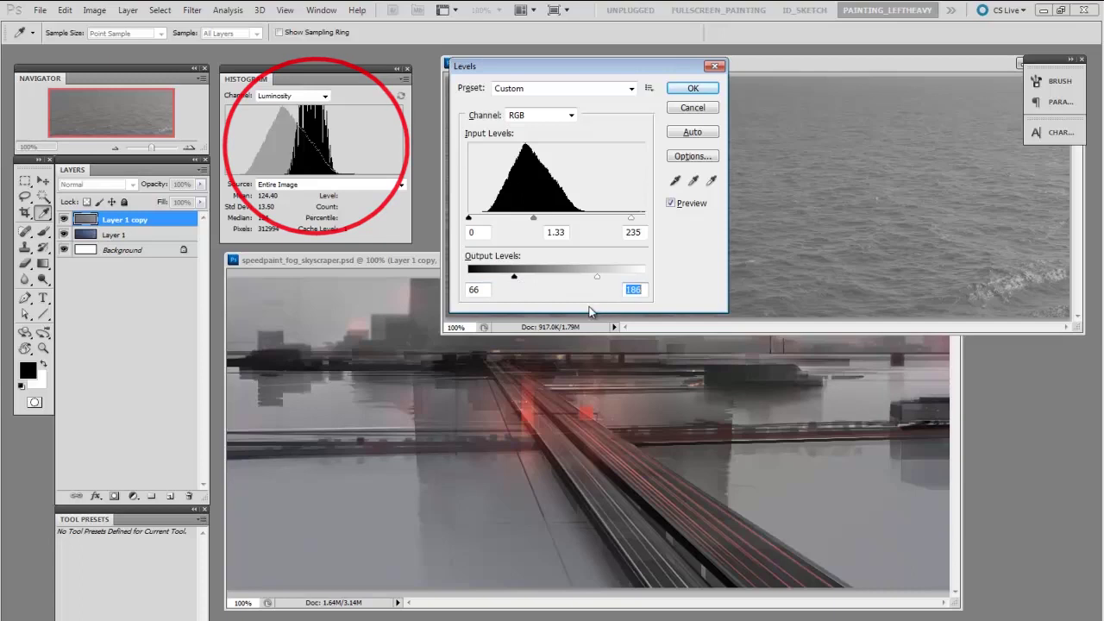
left_click(693, 91)
key("v")
left_click_drag(824, 60, 813, 59)
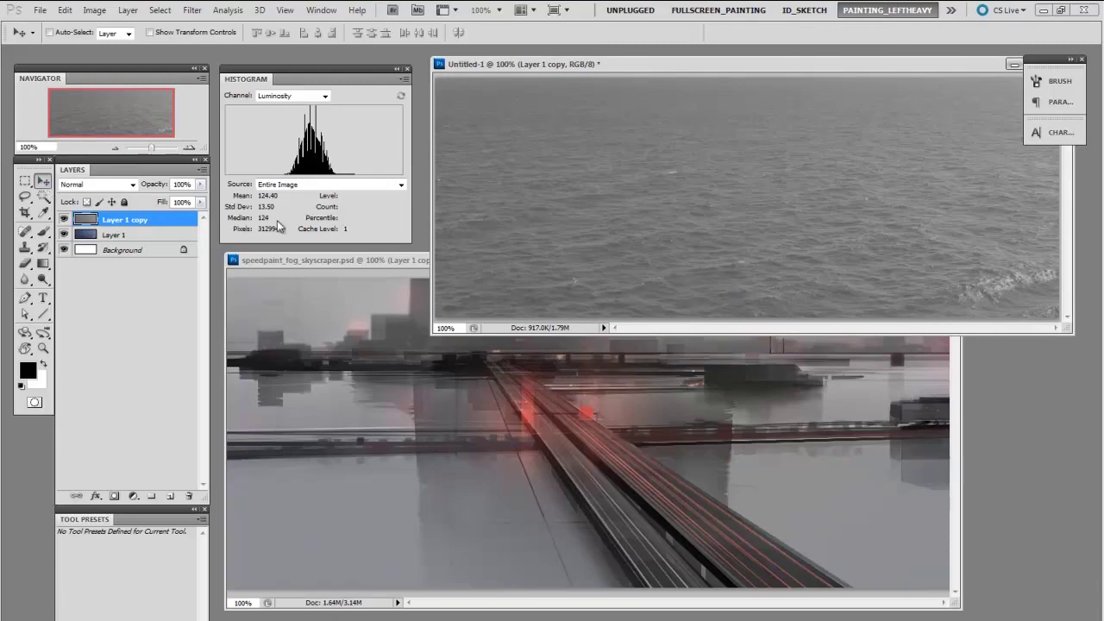
Drag the flattened sea layer into the bridge painting and set it to Overlay
left_click_drag(632, 313, 593, 521)
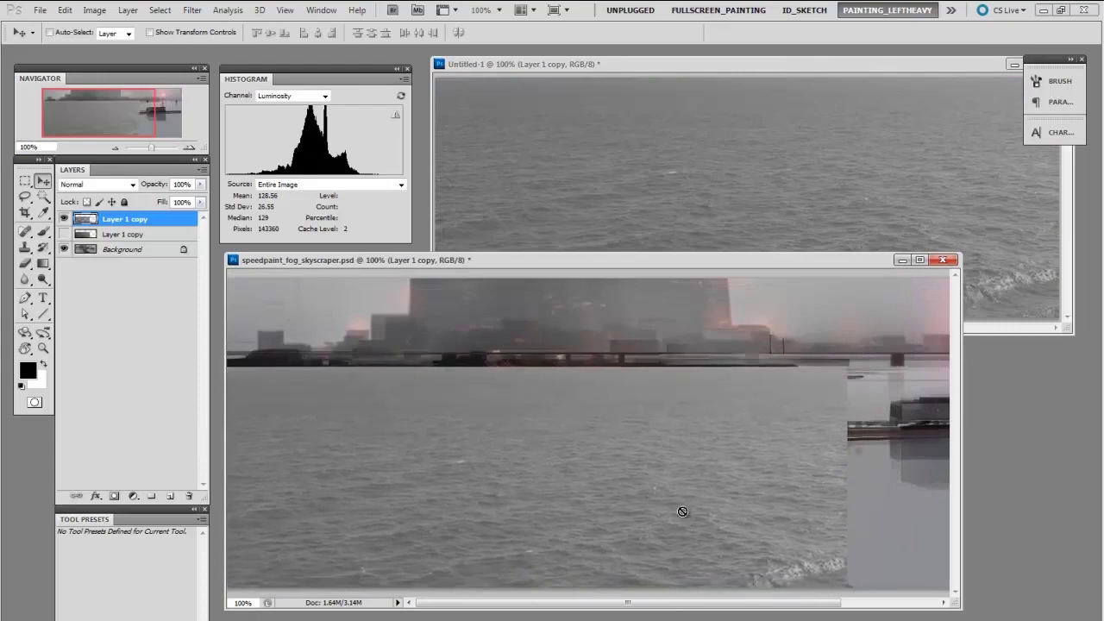
left_click(95, 185)
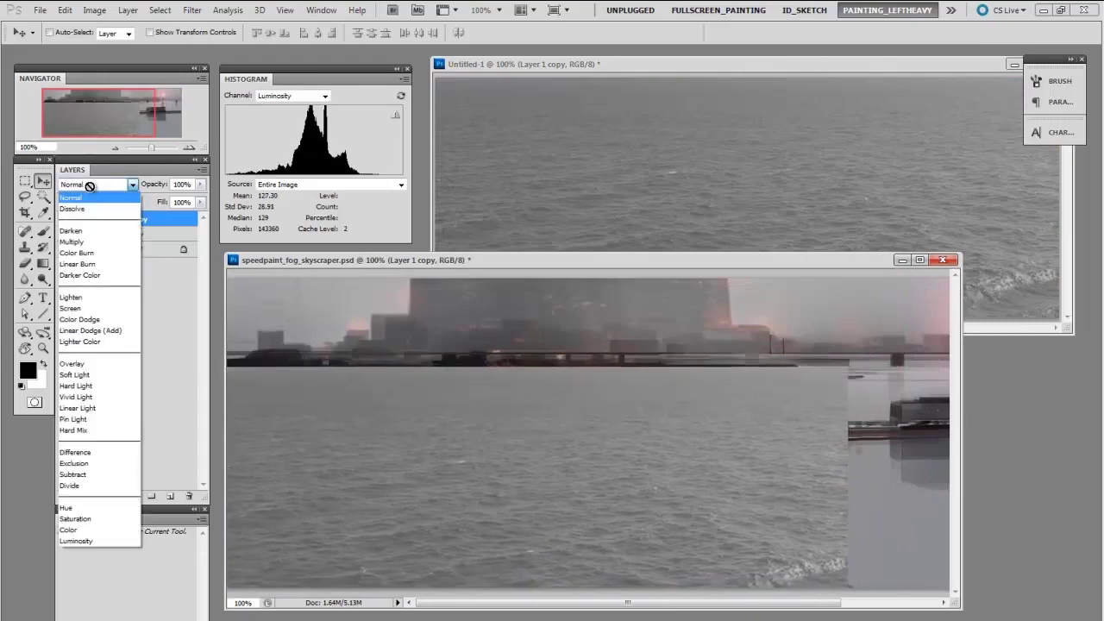
left_click(102, 365)
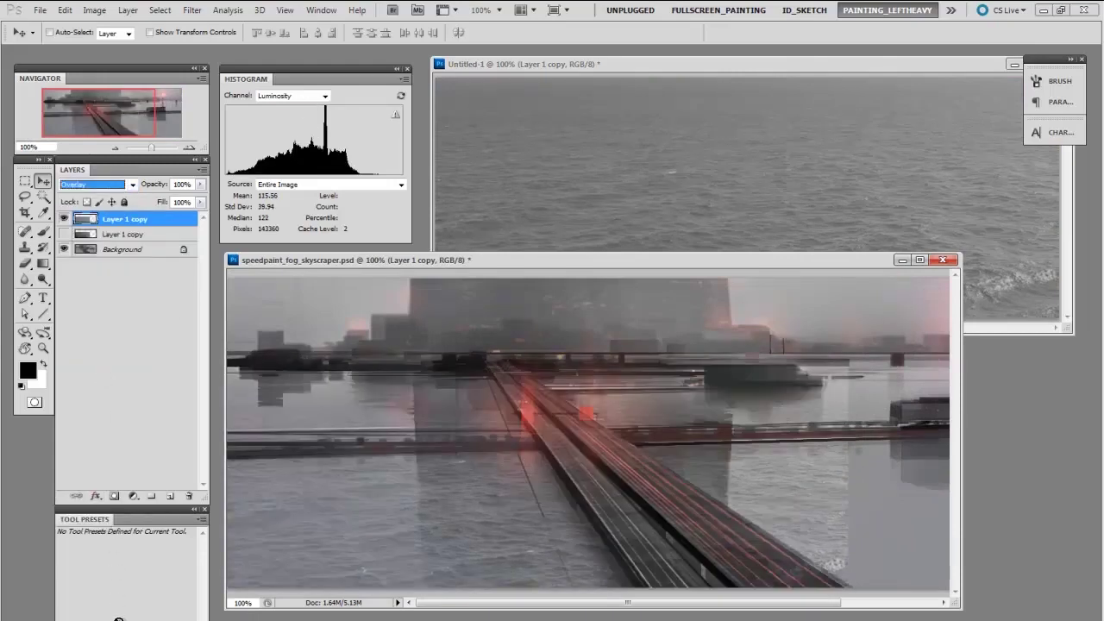
Toggle both sea layers' visibility to compare, leaving the second layer hidden
left_click(63, 220)
left_click(63, 221)
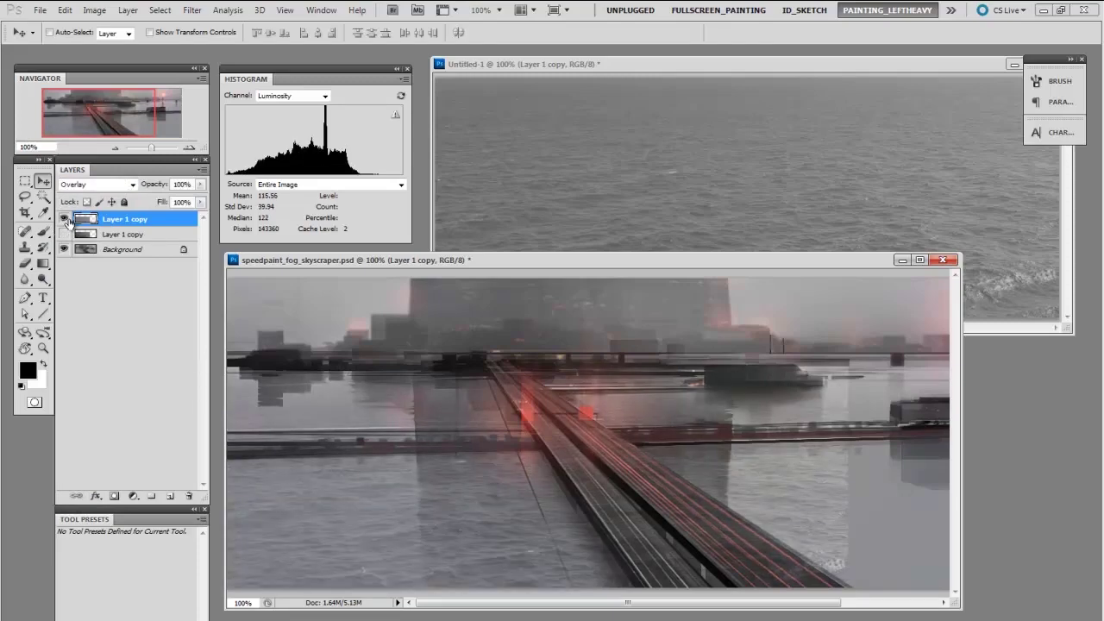
left_click(63, 233)
left_click(63, 234)
Switch back to the Untitled-1 sea document with Ctrl+Tab
key("ctrl+Tab")
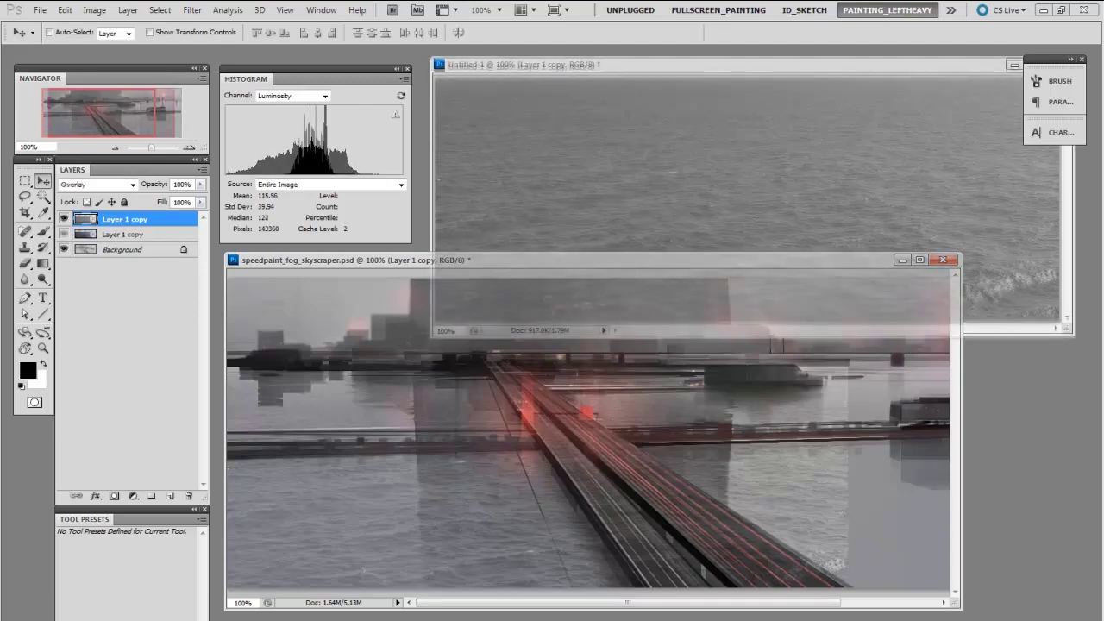